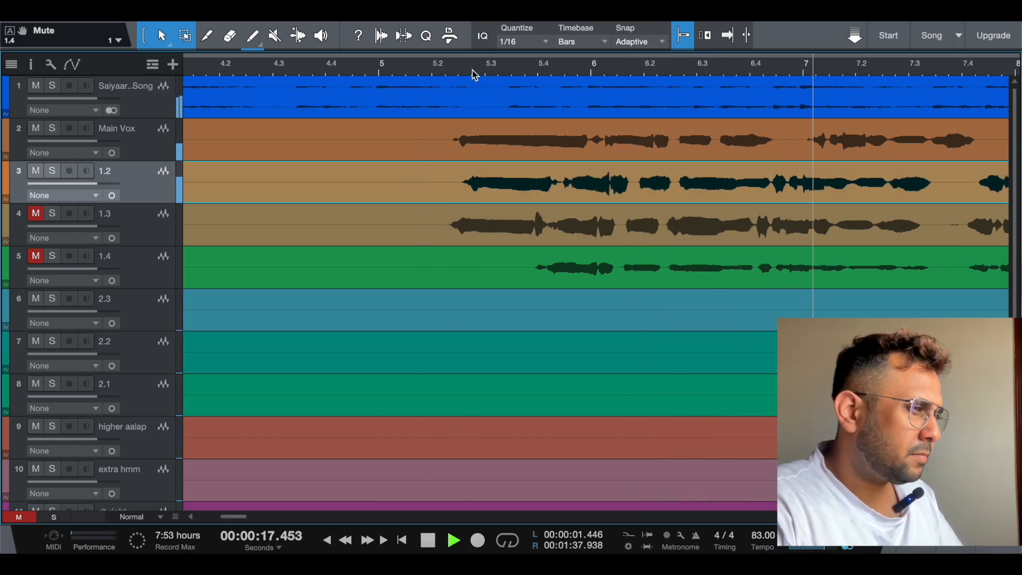
# Mute the Main Vox track and audition the 1.2 vocal take over the backing track, stopping playback at the end.
pyautogui.click(431, 69)
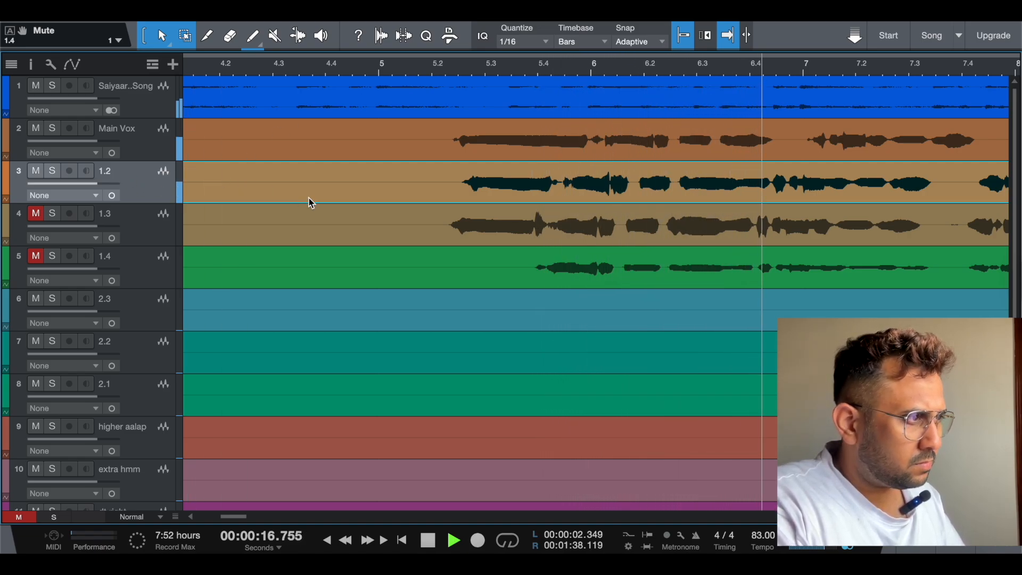
pyautogui.click(38, 131)
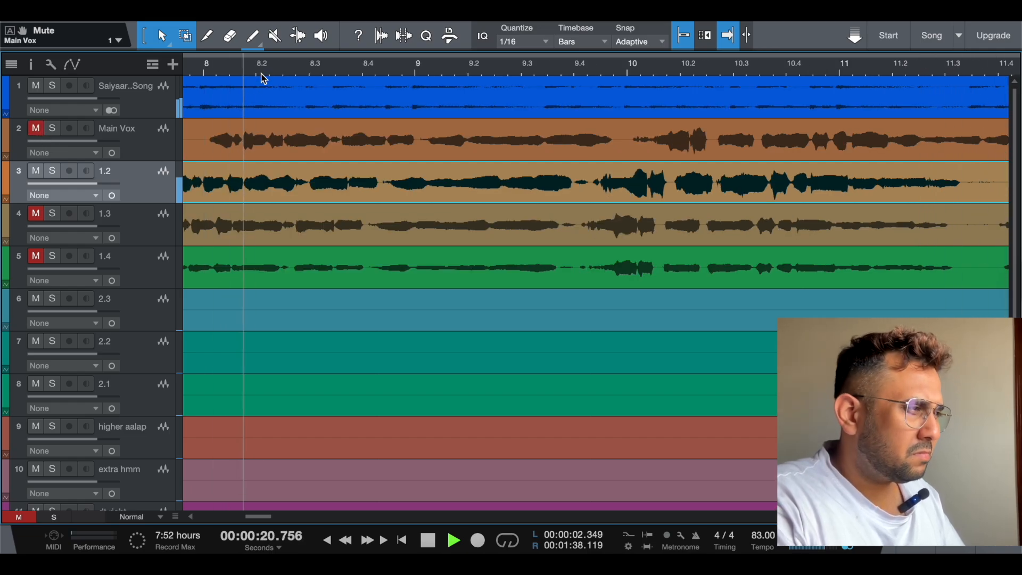
pyautogui.moveTo(278, 73); pyautogui.dragTo(388, 69)
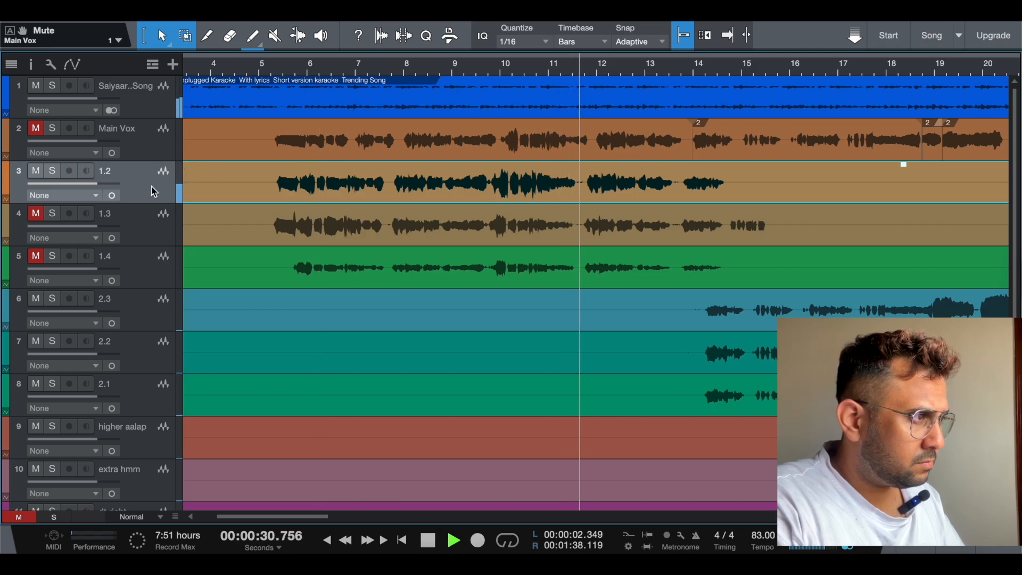
pyautogui.rightClick(152, 188)
pyautogui.click(139, 195)
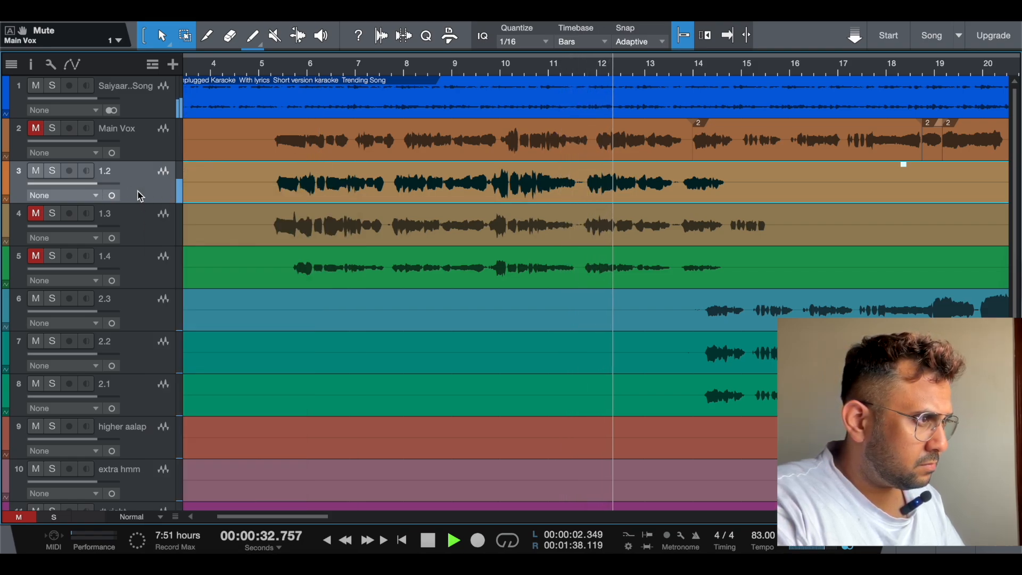
pyautogui.press('space')
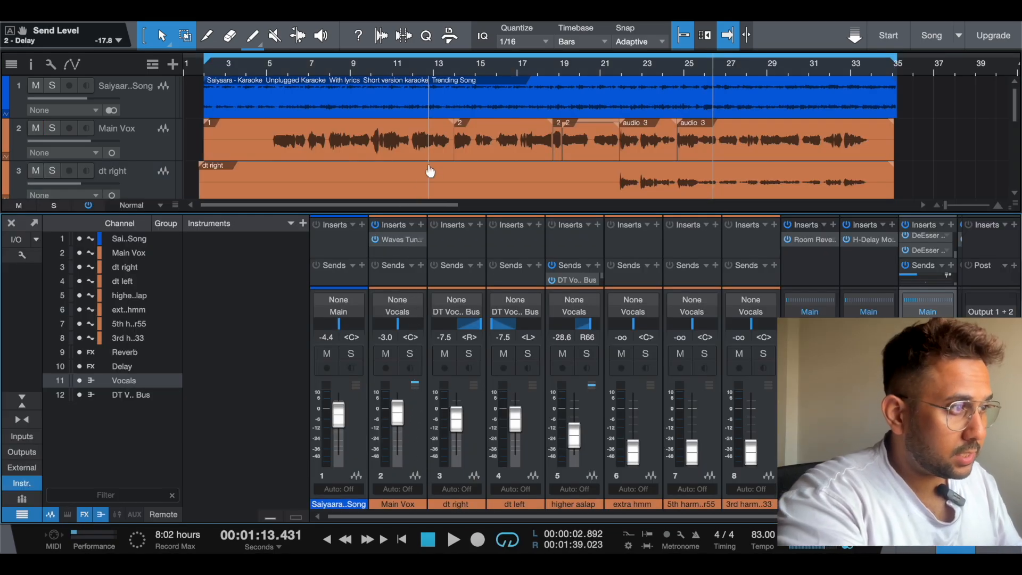
# Bring the Vocals bus into view in the mixer and inspect its Waves Tune Real-Time Mono settings.
pyautogui.scroll(-5, 434, 168)
pyautogui.scroll(5, 469, 138)
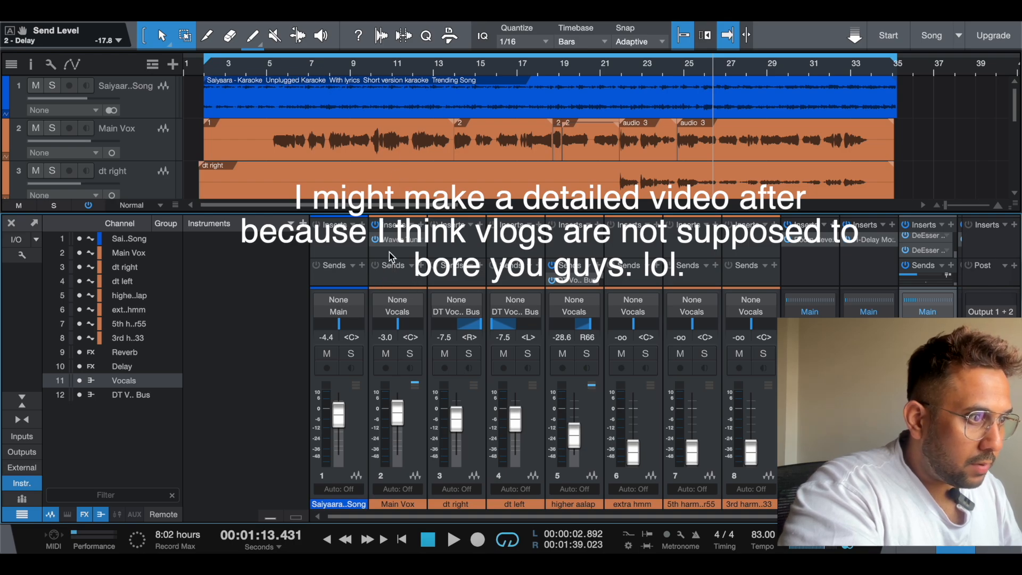
pyautogui.scroll(-2, 395, 156)
pyautogui.scroll(2, 410, 153)
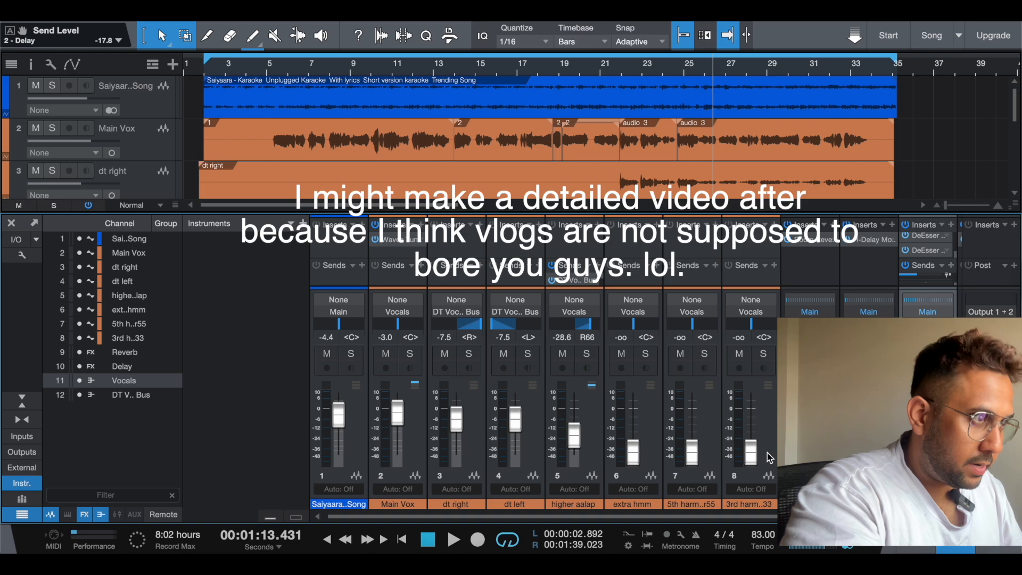
pyautogui.moveTo(730, 518); pyautogui.dragTo(782, 519)
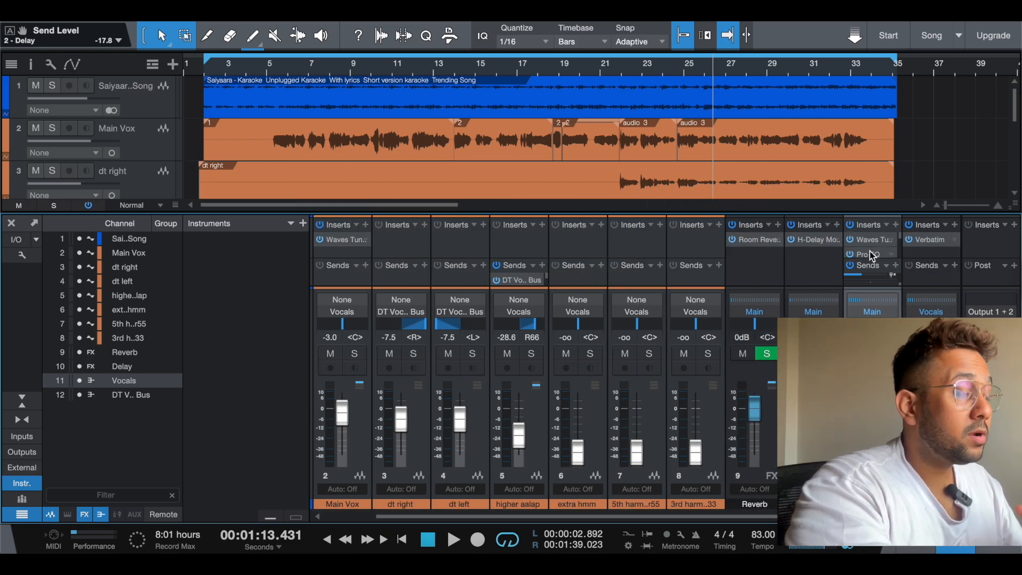
pyautogui.click(876, 245)
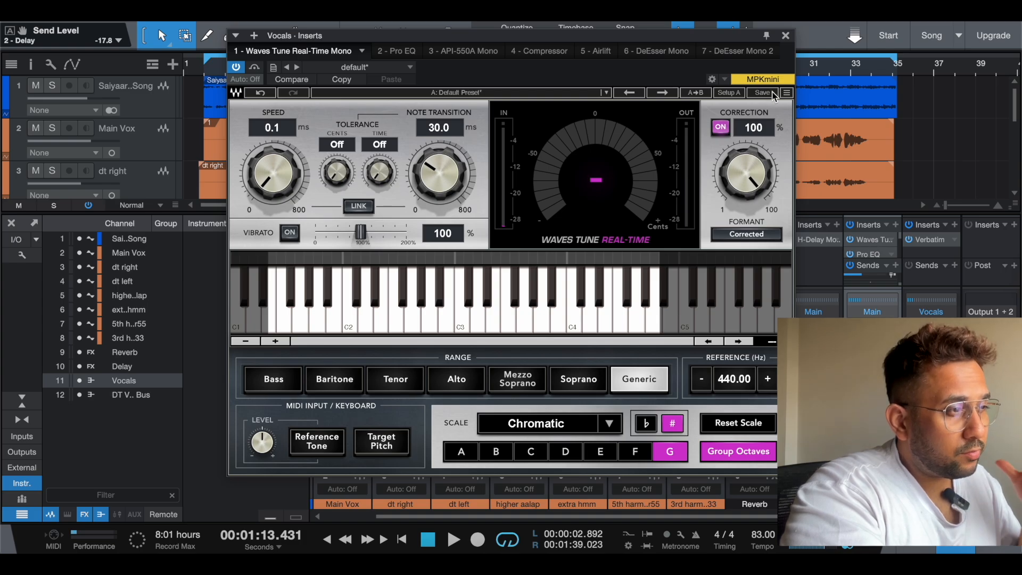
pyautogui.click(786, 36)
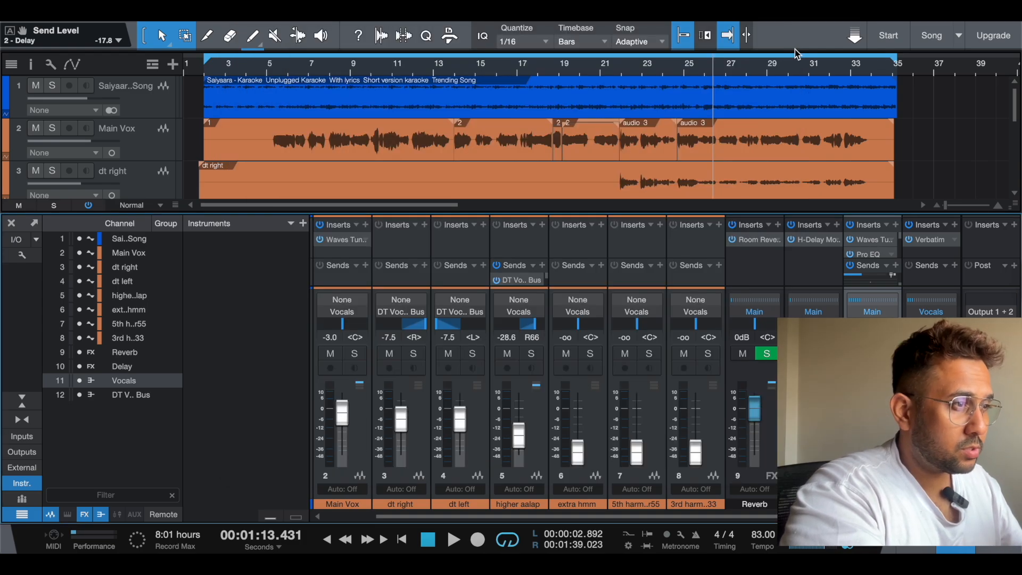
# Inspect the Pro EQ and API-550A Mono settings on the Vocals bus, closing each plug-in after viewing.
pyautogui.click(873, 254)
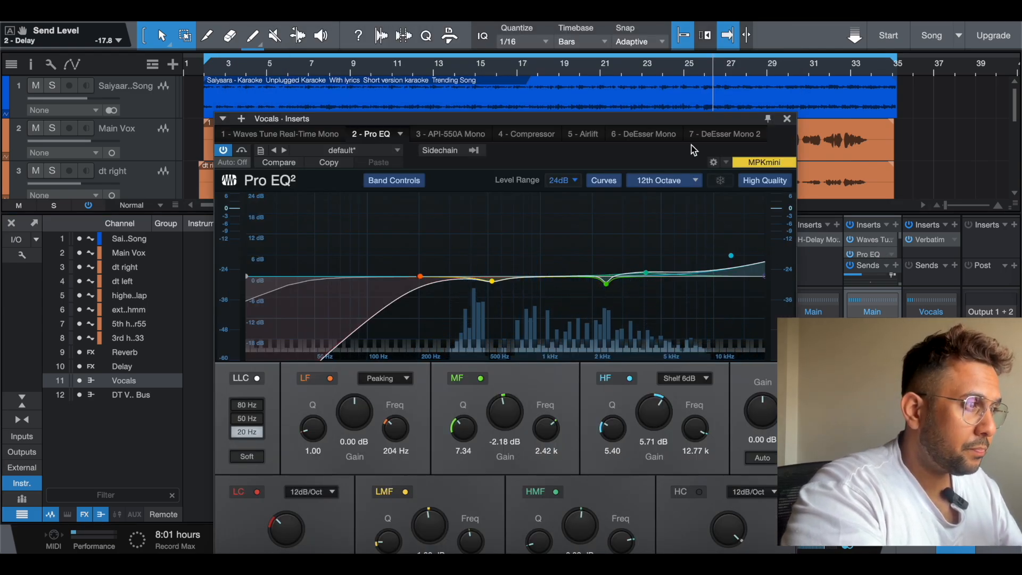
pyautogui.click(788, 120)
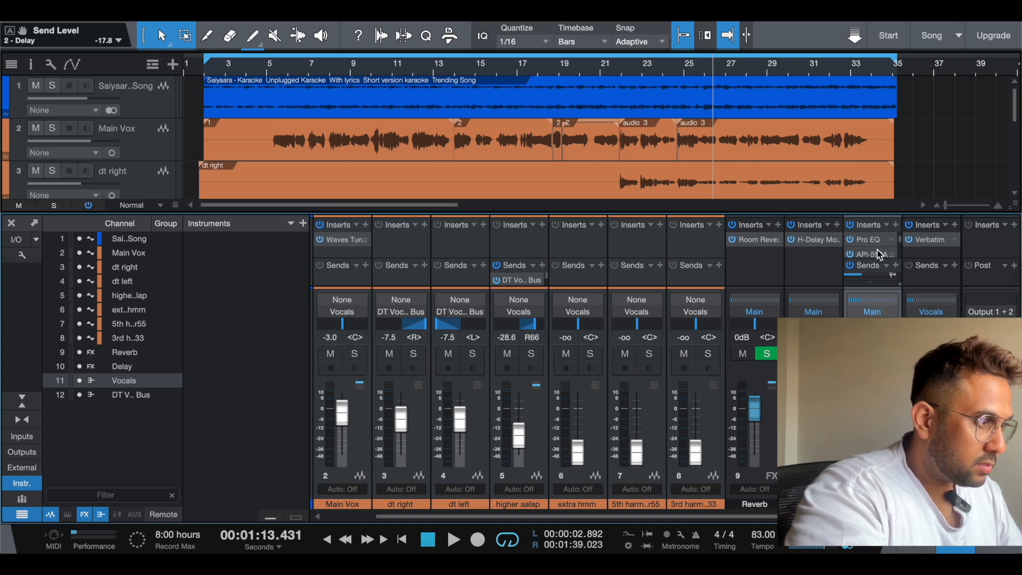
pyautogui.scroll(-1, 878, 250)
pyautogui.doubleClick(871, 244)
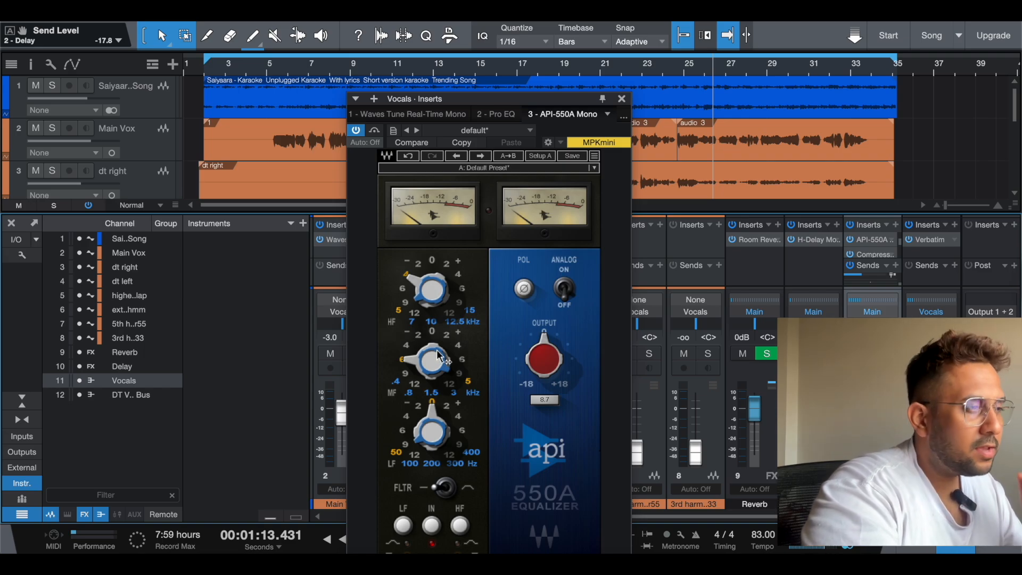
pyautogui.moveTo(437, 350)
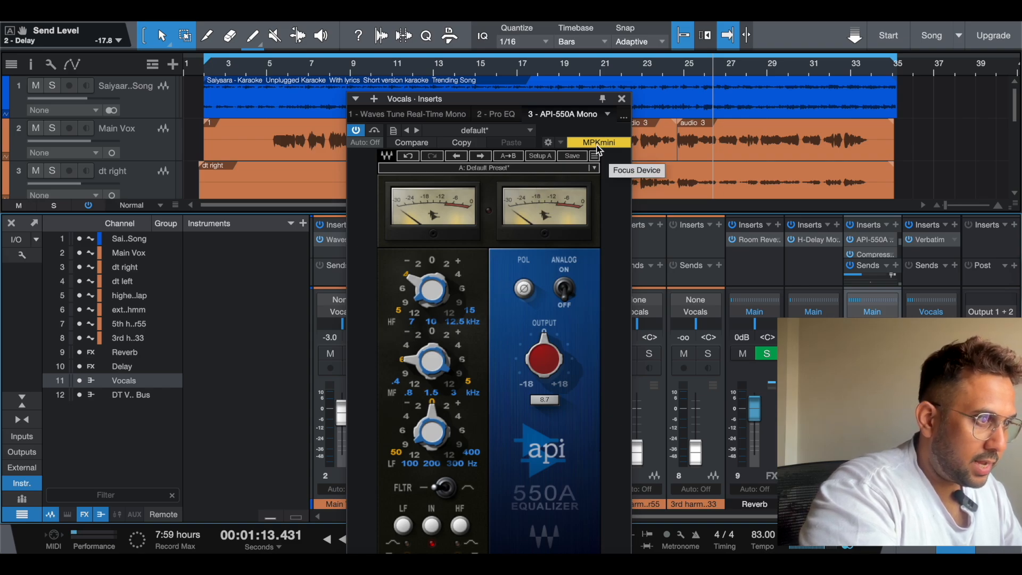
pyautogui.click(622, 99)
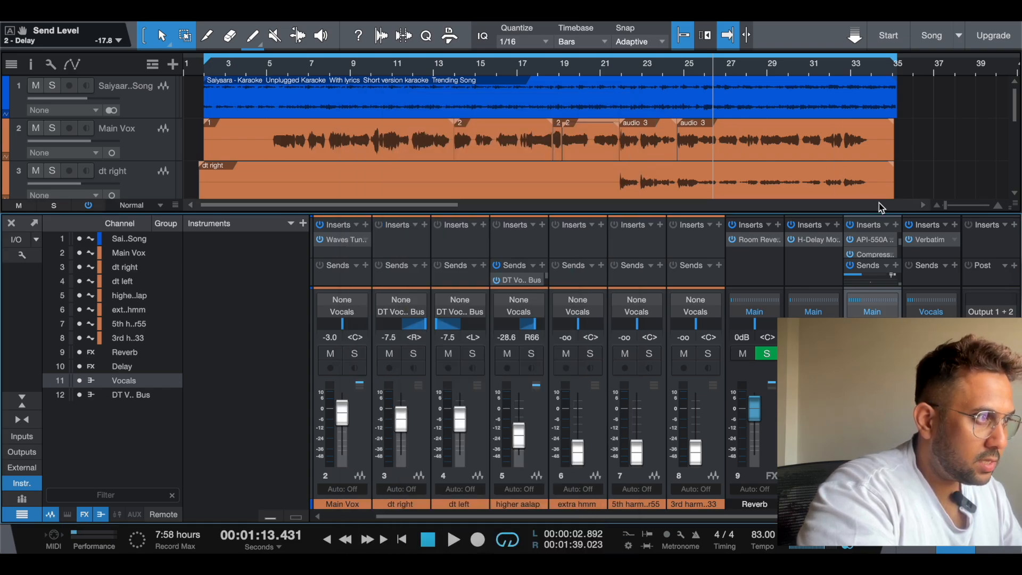
# Take the Vocals bus Compressor out of bypass and play the song from about bar 17.
pyautogui.scroll(2, 869, 256)
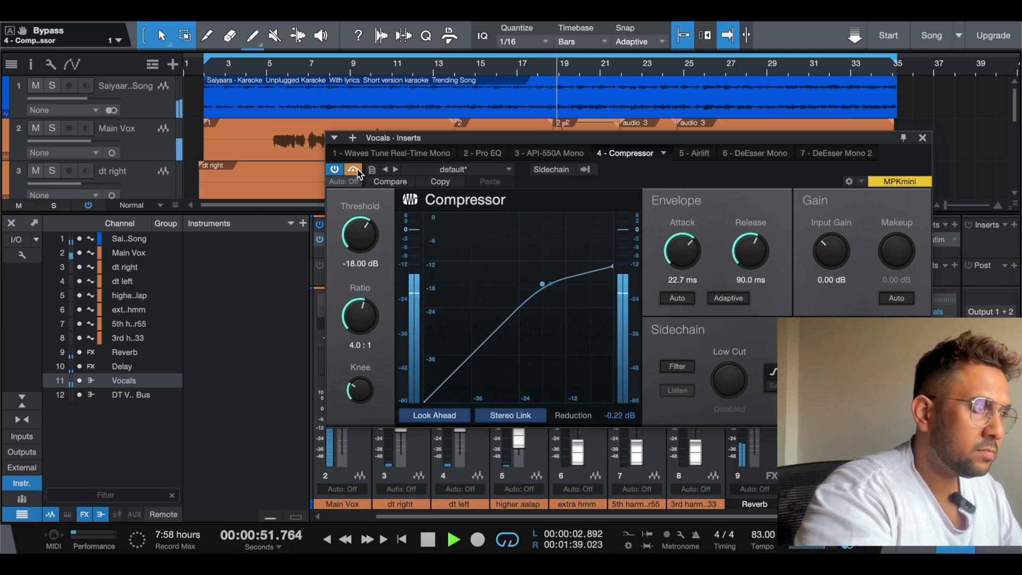
pyautogui.press('space')
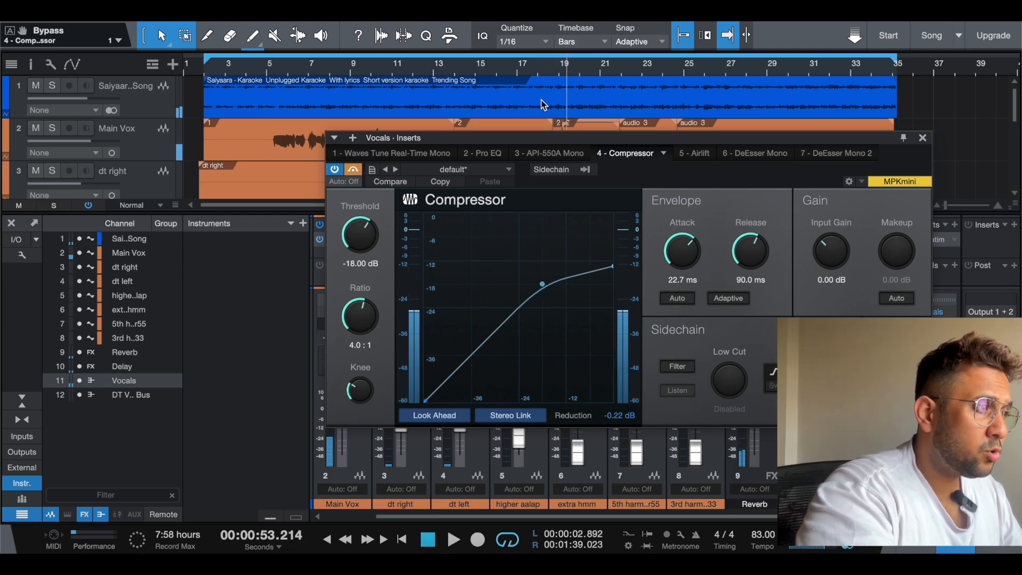
pyautogui.click(520, 76)
pyautogui.click(519, 76)
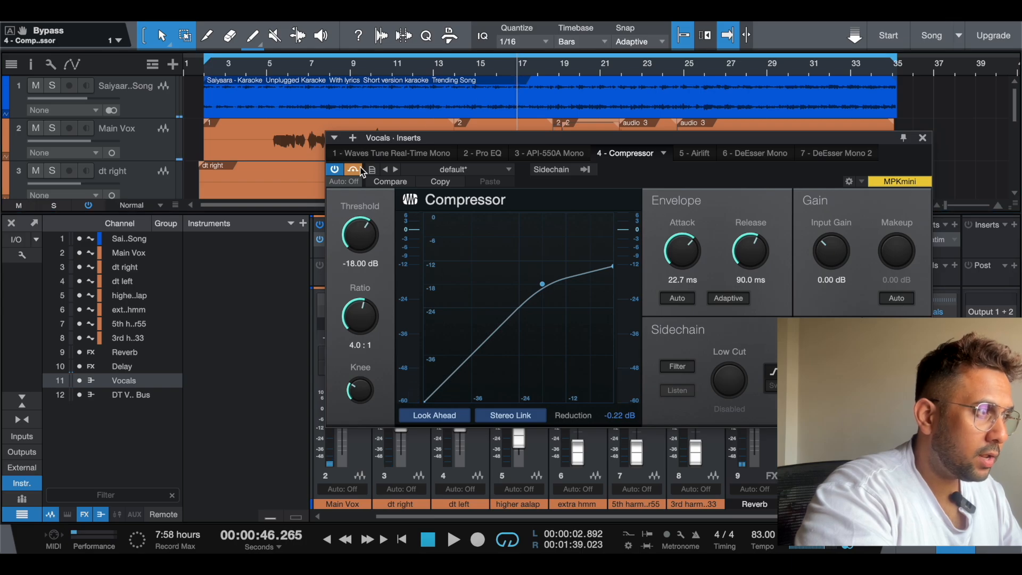
pyautogui.click(354, 169)
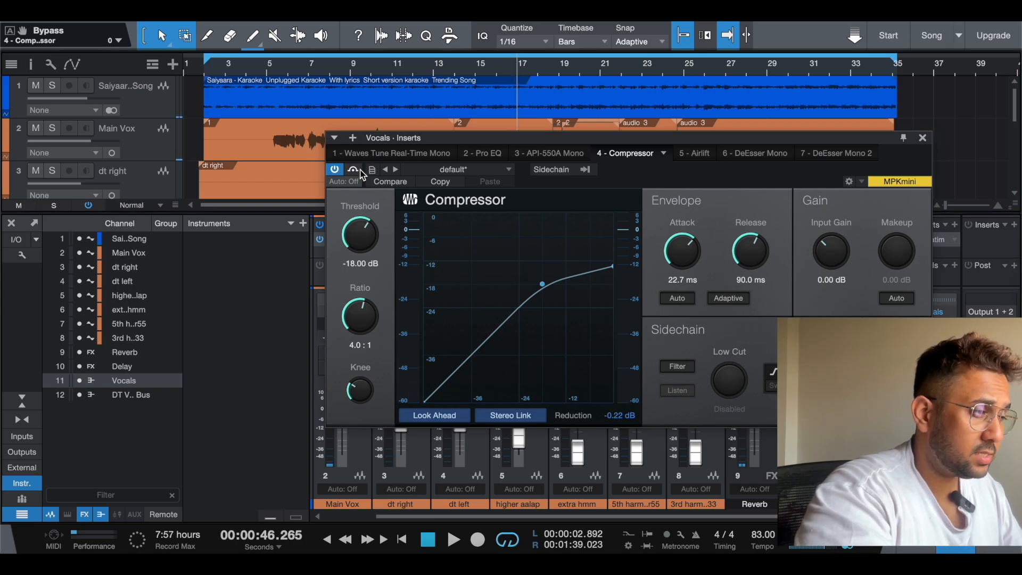
pyautogui.press('space')
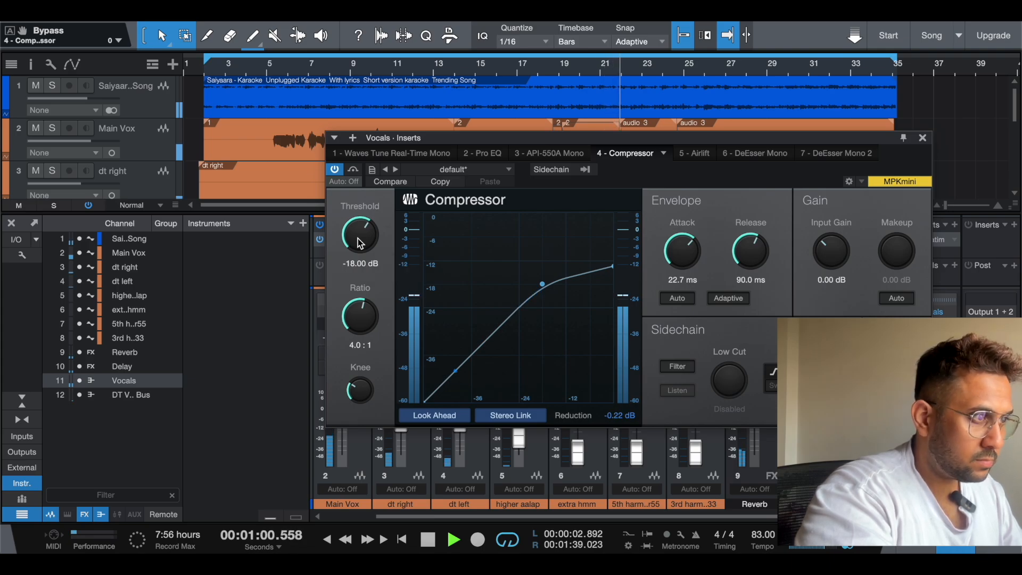
# Set the Compressor threshold to -19.92 dB, stop playback and close the plug-in.
pyautogui.moveTo(357, 238)
pyautogui.mouseDown()
pyautogui.moveTo(364, 224)
pyautogui.moveTo(360, 241)
pyautogui.mouseUp()
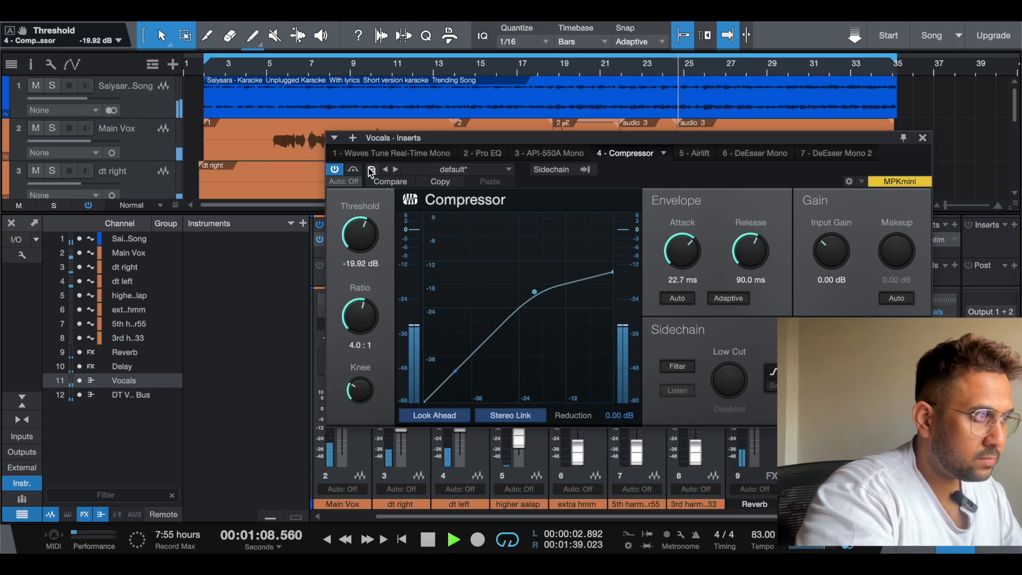
pyautogui.press('space')
pyautogui.click(924, 138)
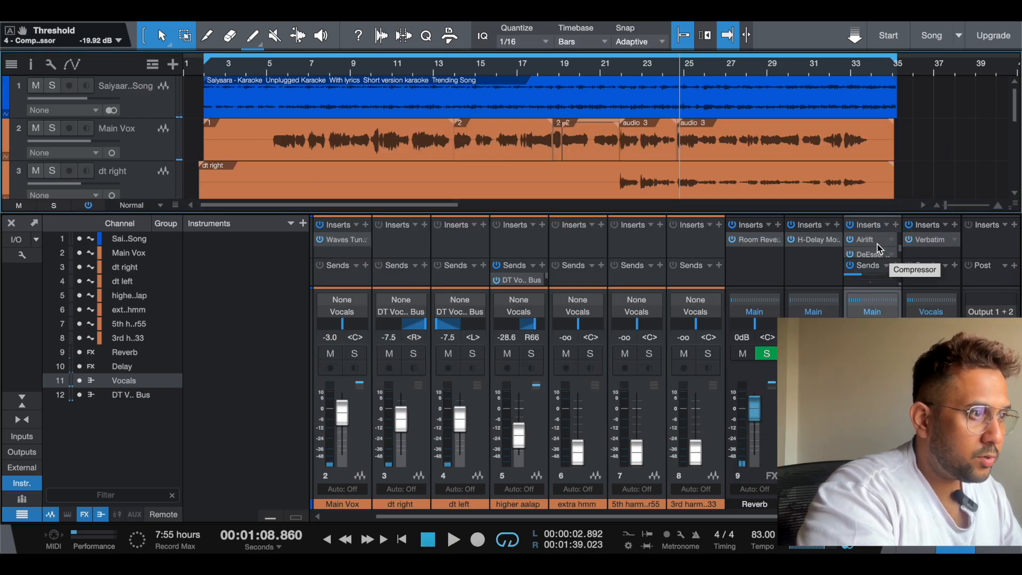
# Open Airlift on the Vocals bus and audition the mix from about bar 21 with the plug-in bypassed.
pyautogui.scroll(-2, 878, 251)
pyautogui.scroll(1, 874, 245)
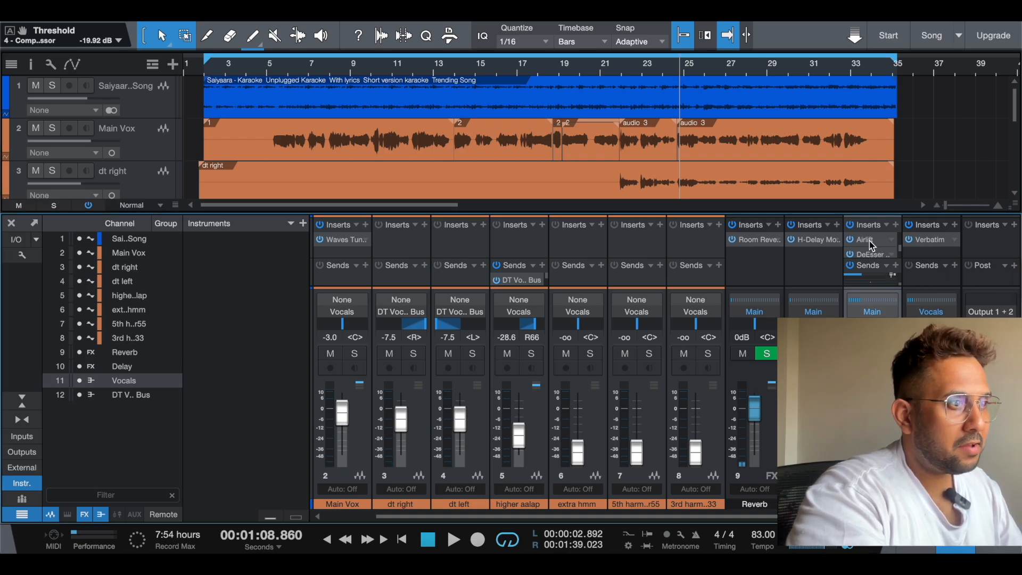
pyautogui.click(870, 240)
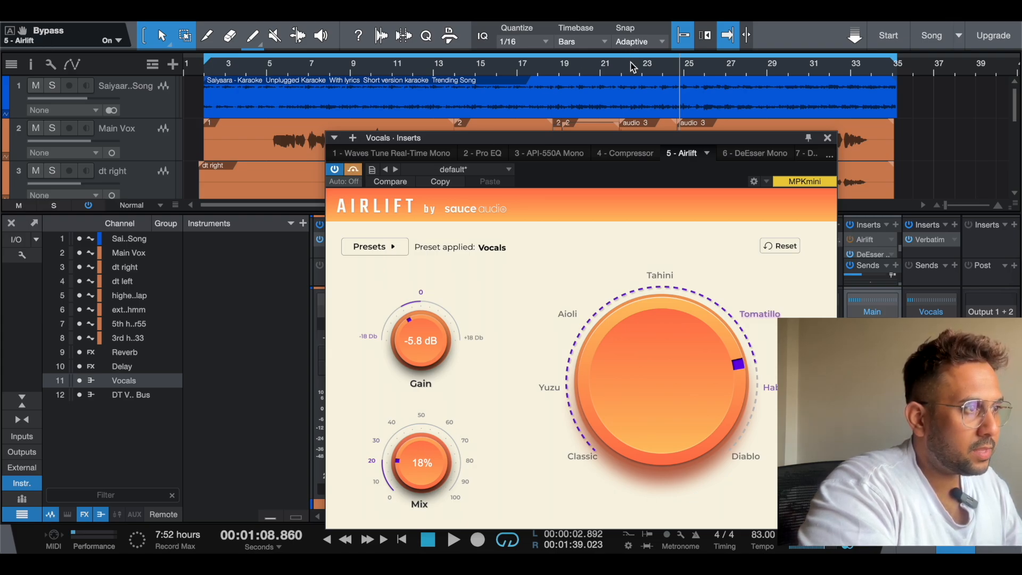
pyautogui.click(600, 78)
pyautogui.press('space')
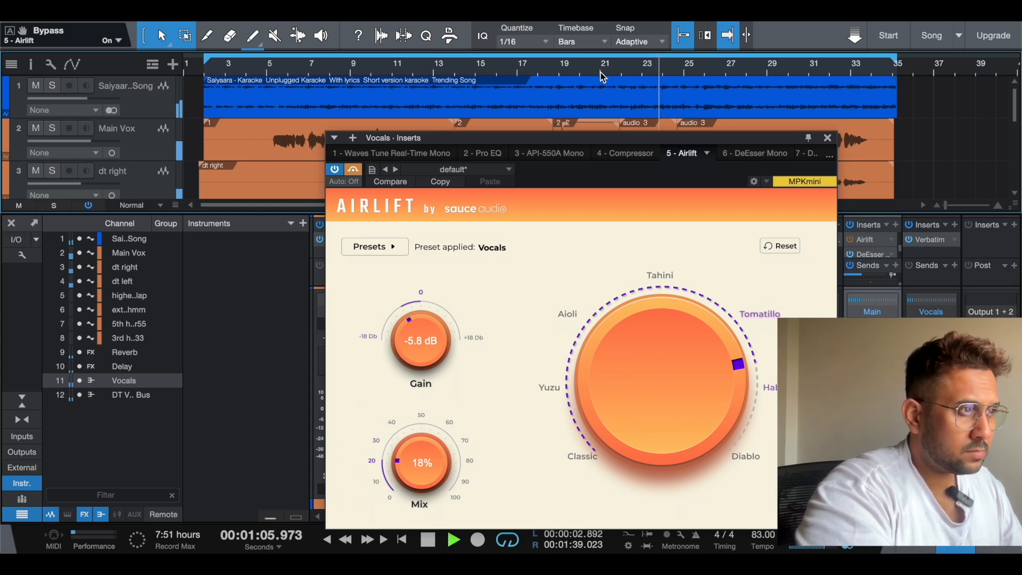
pyautogui.press('space')
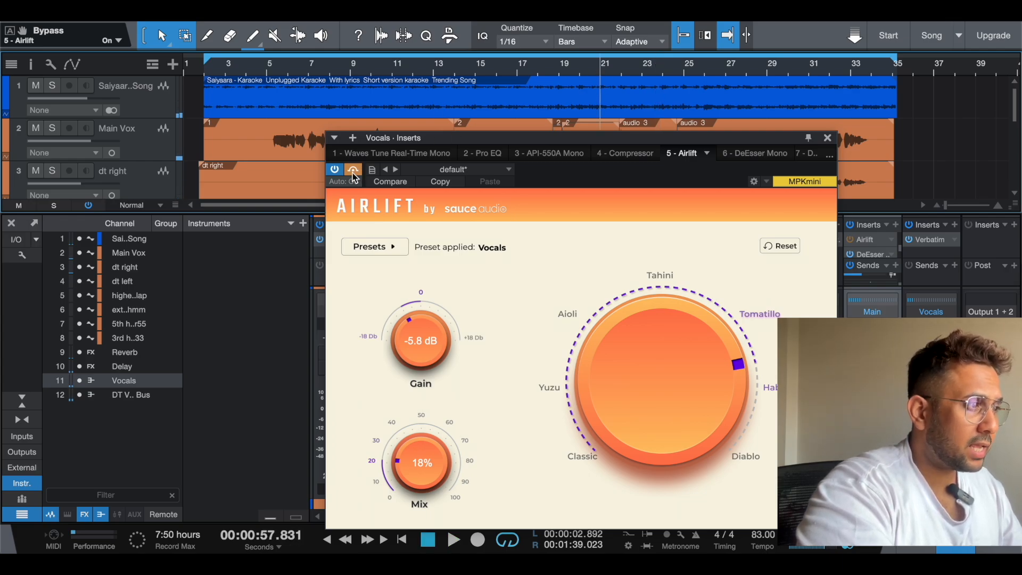
# Compare the vocals with Airlift active and bypassed during playback, leaving it active, and close the plug-in with playback stopped.
pyautogui.click(353, 170)
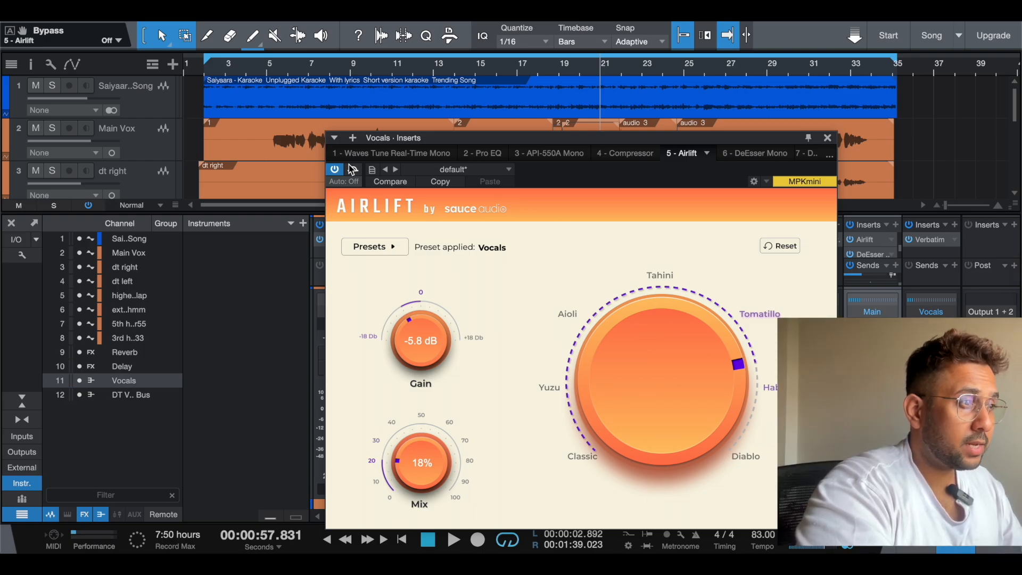
pyautogui.press('space')
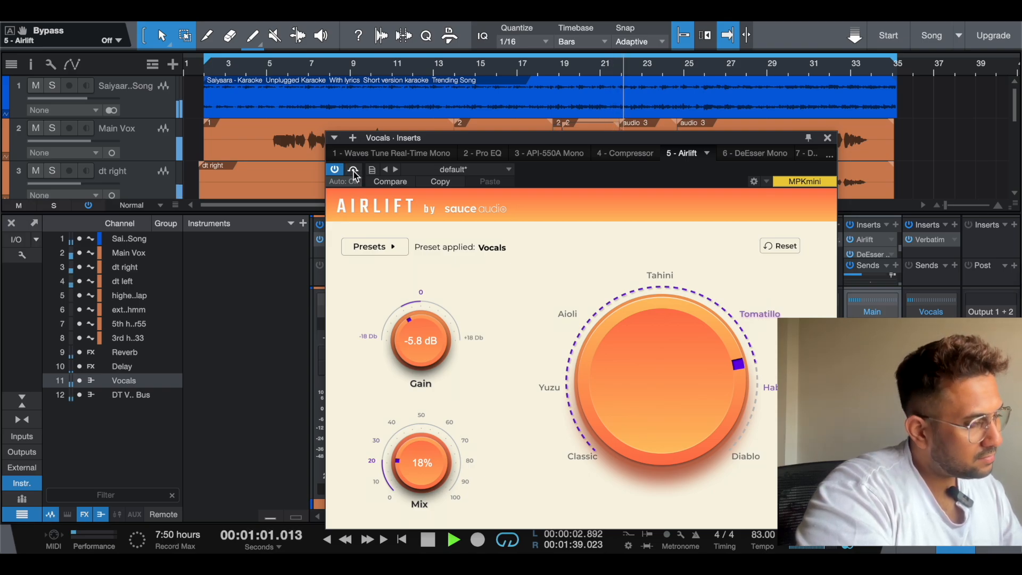
pyautogui.click(353, 171)
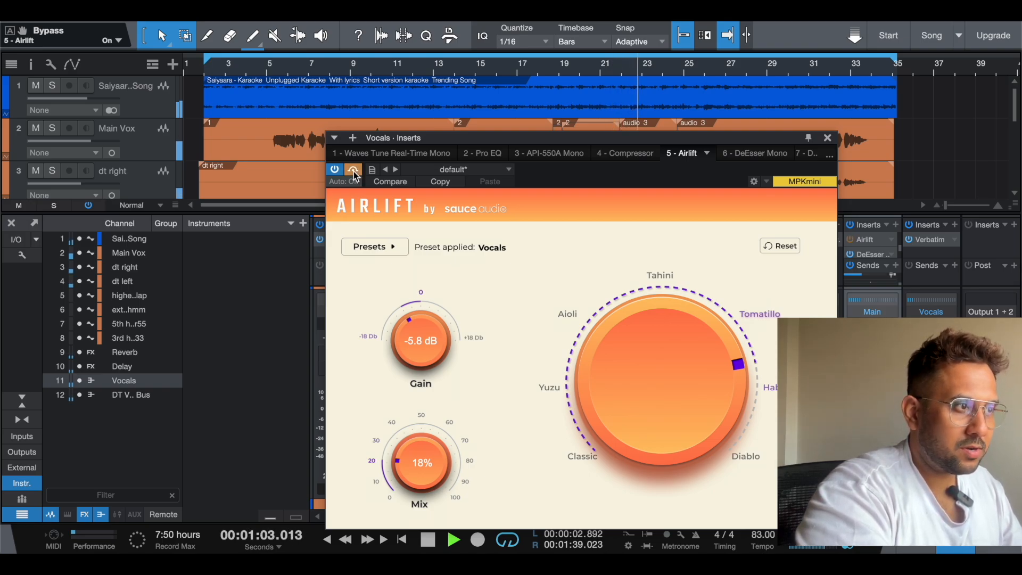
pyautogui.click(353, 171)
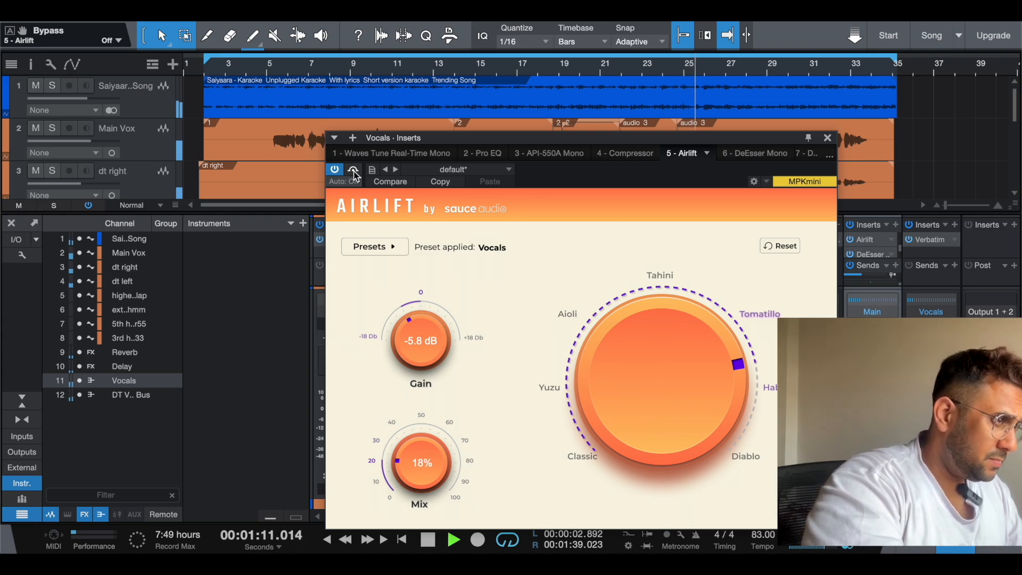
pyautogui.click(828, 138)
pyautogui.press('space')
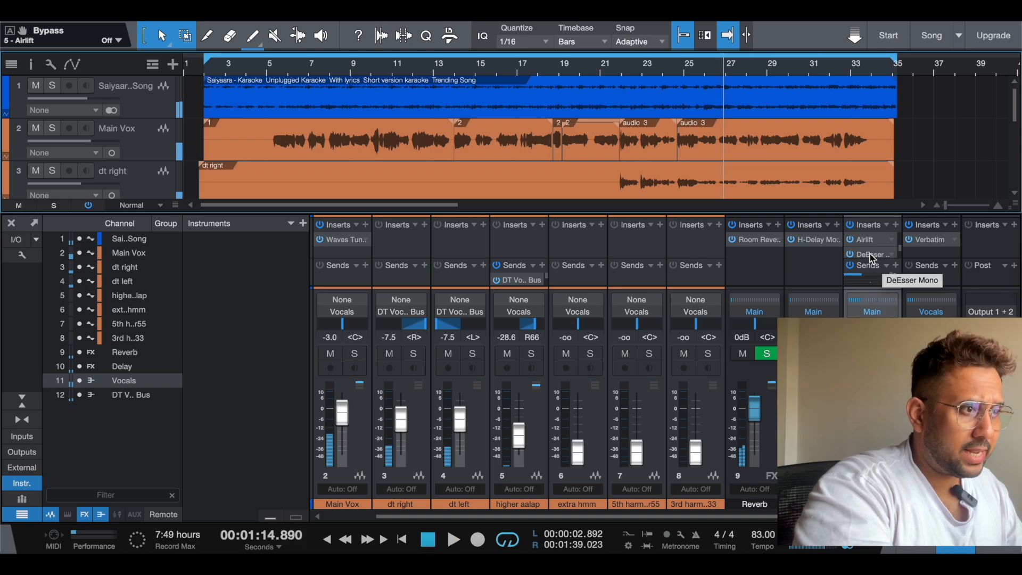
# Inspect the first DeEsser Mono on the Vocals bus and close it to view the remaining inserts.
pyautogui.click(872, 255)
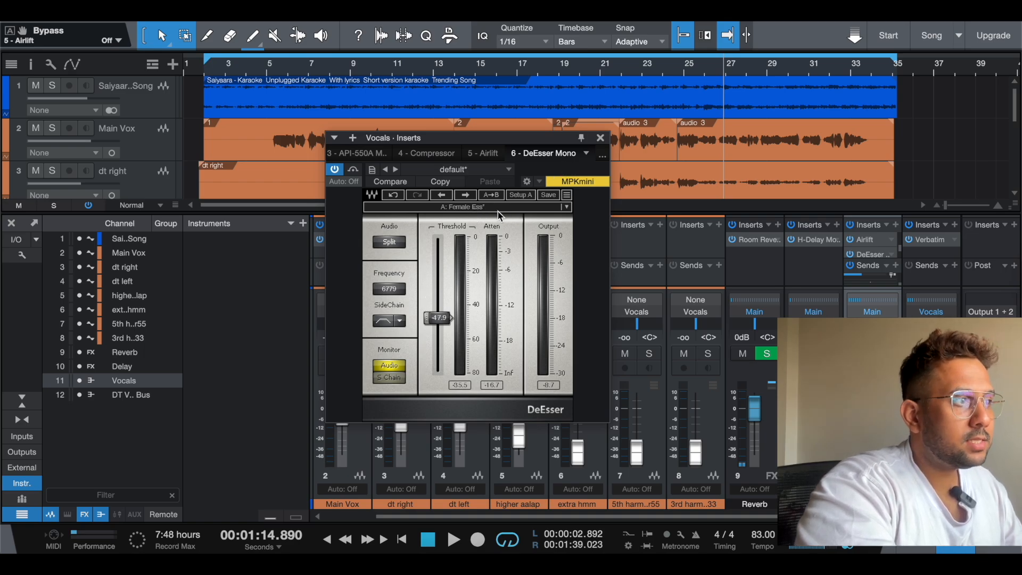
pyautogui.click(601, 138)
pyautogui.scroll(-1, 871, 248)
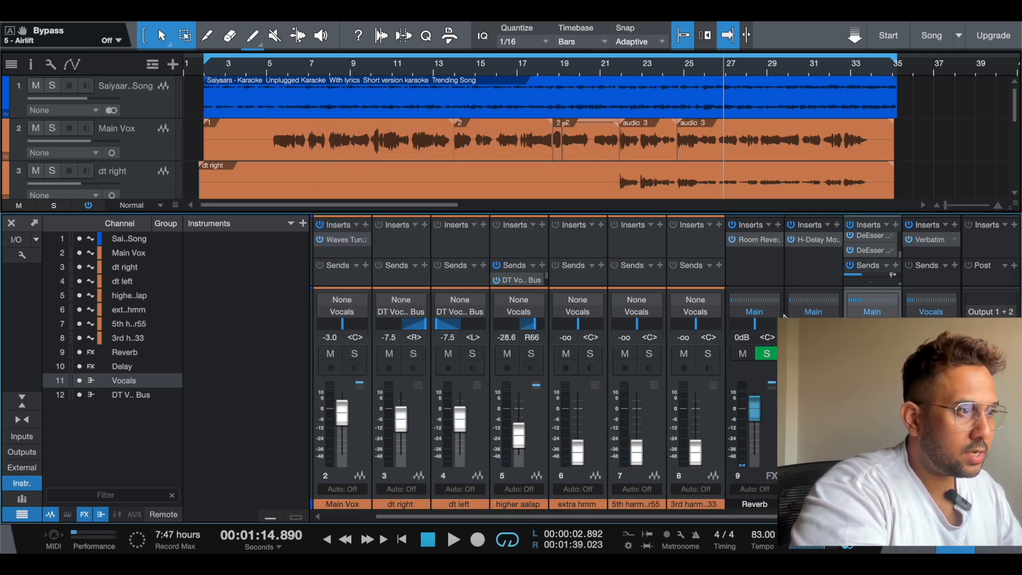
# Review the Reverb and Delay effect channels in the mixer, finishing with the Delay channel selected.
pyautogui.click(771, 285)
pyautogui.click(829, 272)
pyautogui.click(764, 268)
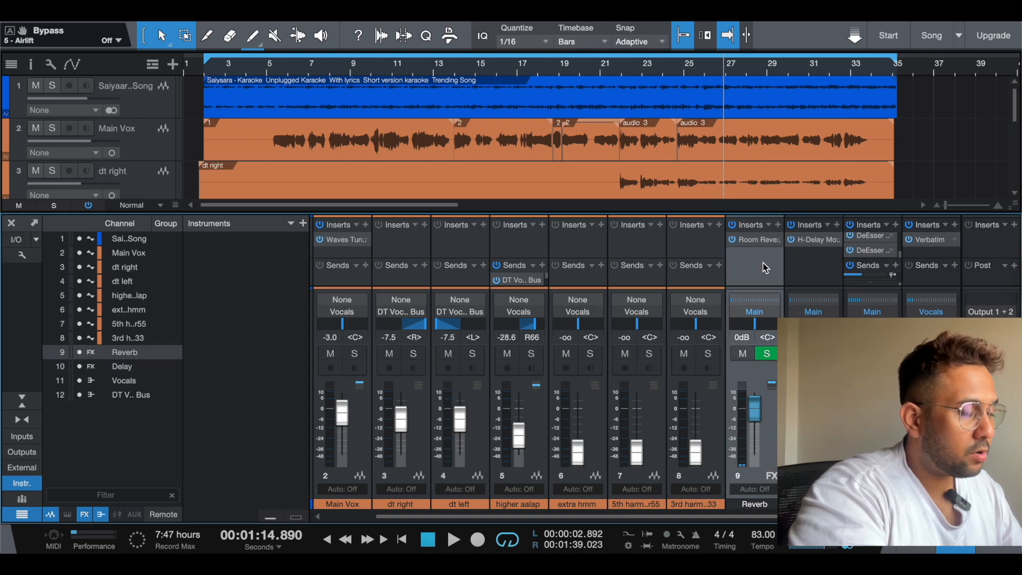
pyautogui.click(839, 279)
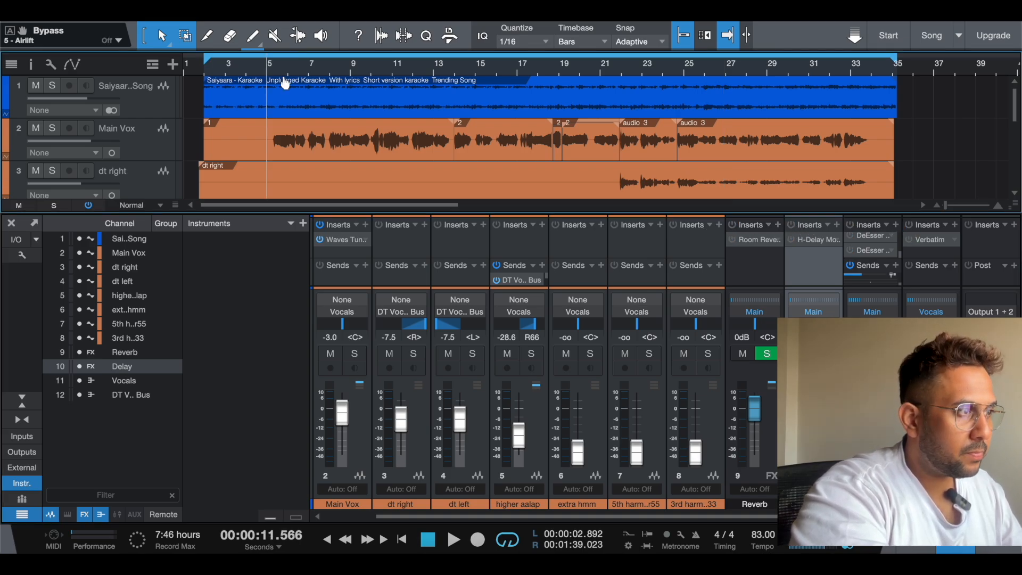
# Play the mix from about bar 5, and replay it from the same spot to check the vocals.
pyautogui.press('space')
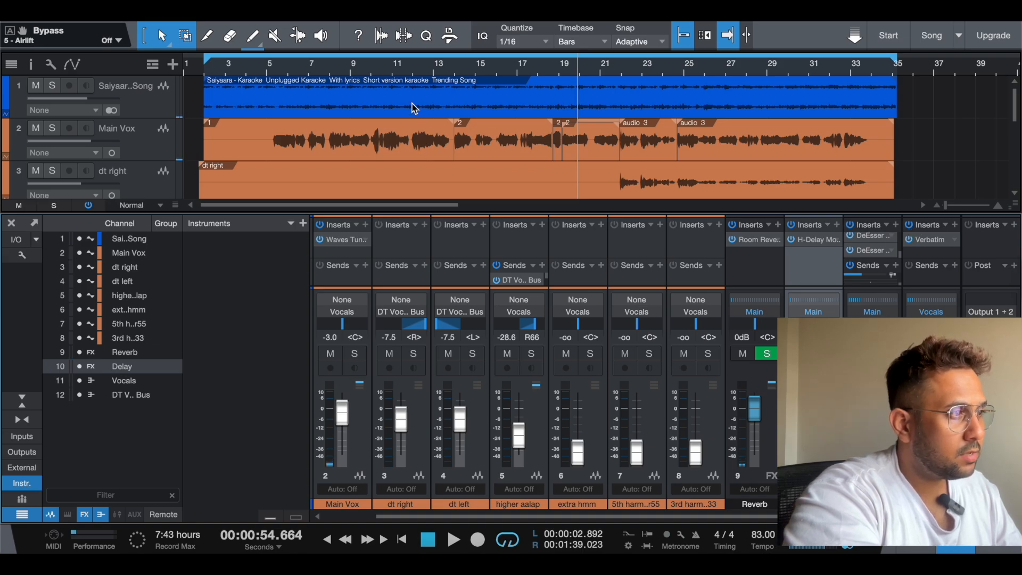
pyautogui.click(284, 67)
pyautogui.click(274, 68)
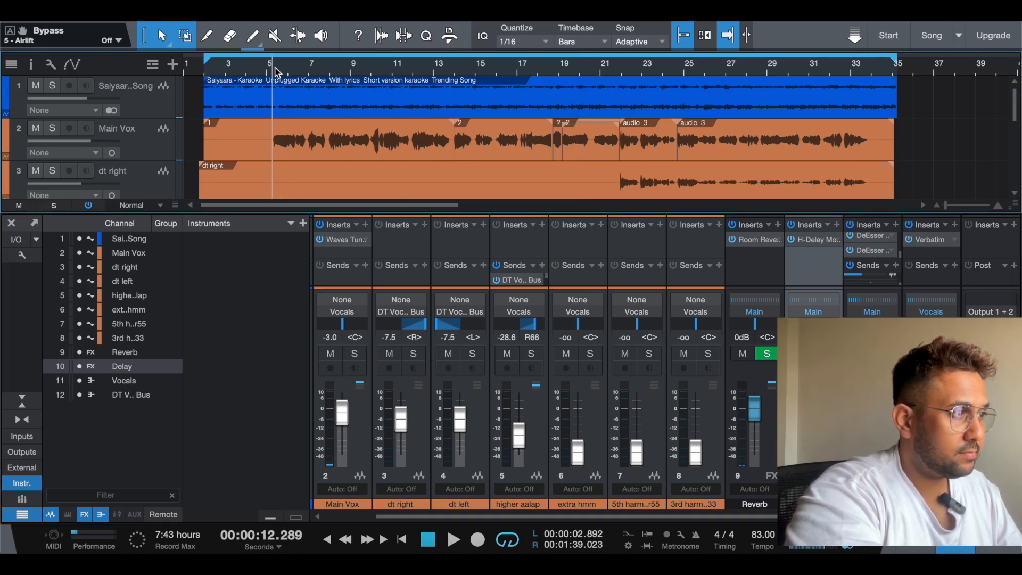
pyautogui.press('space')
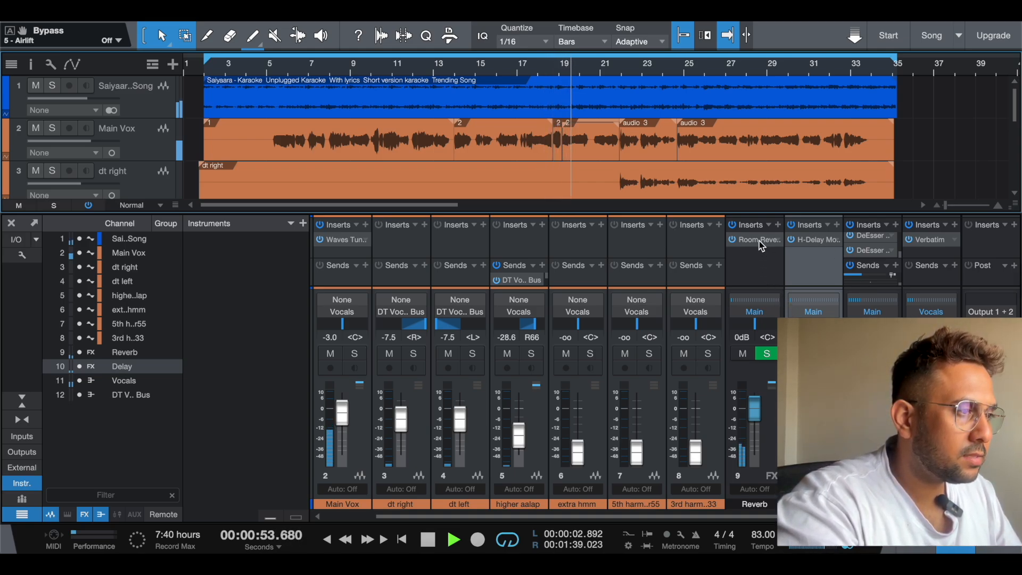
# Inspect the Reverb send on the Vocals bus, opening its Room Reverb during playback and closing it again.
pyautogui.click(767, 252)
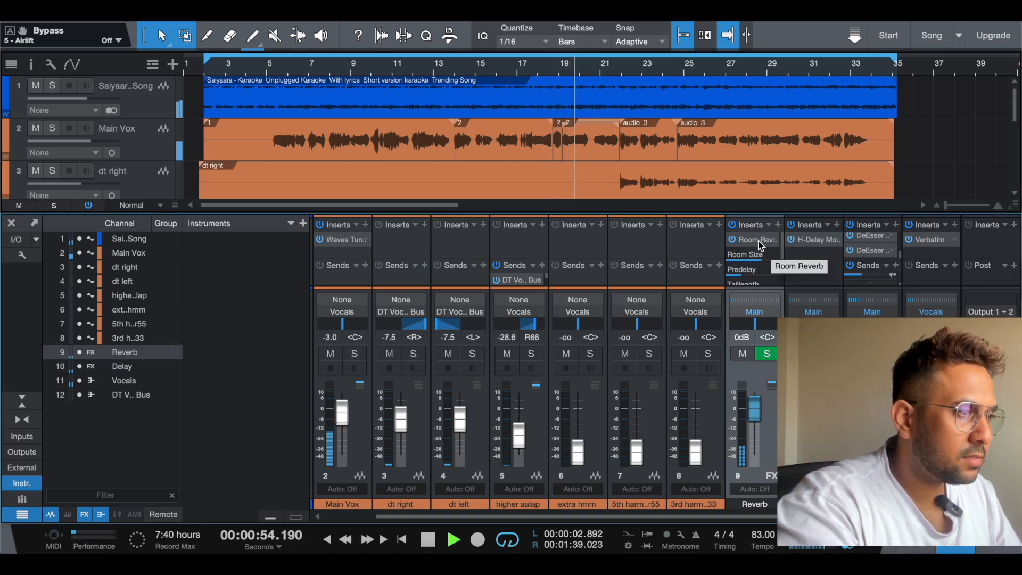
pyautogui.click(873, 269)
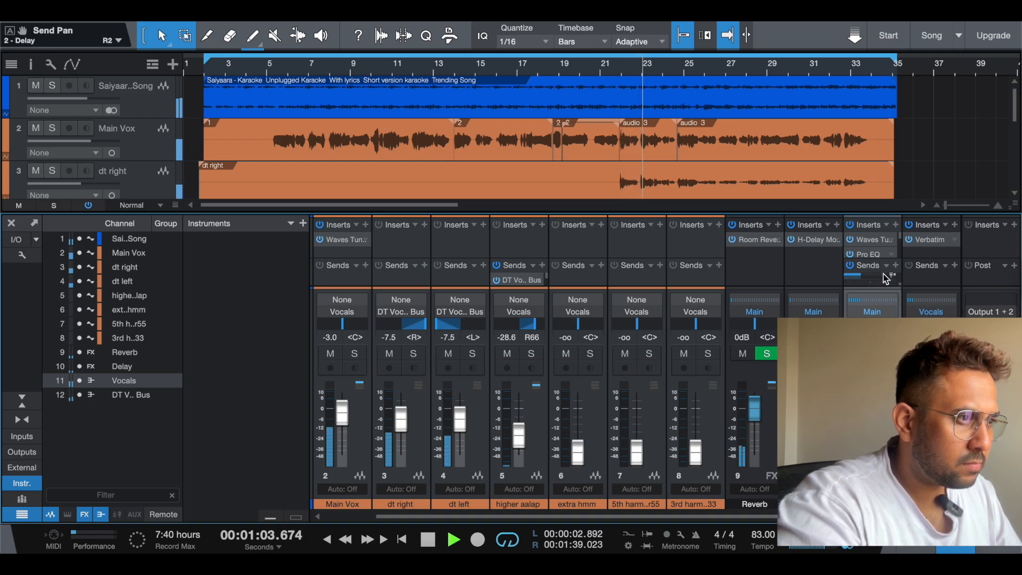
pyautogui.click(891, 280)
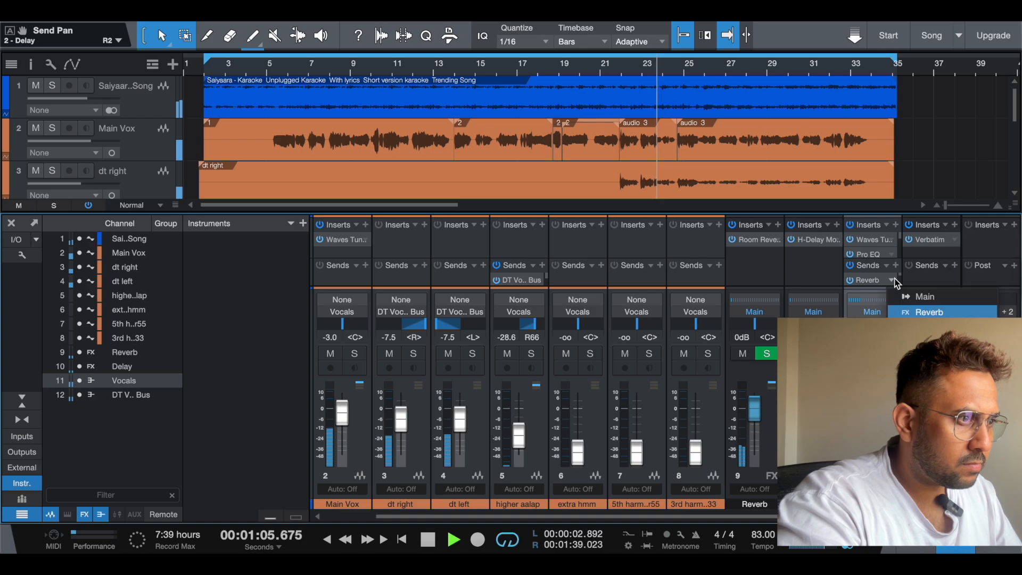
pyautogui.click(885, 282)
pyautogui.doubleClick(872, 282)
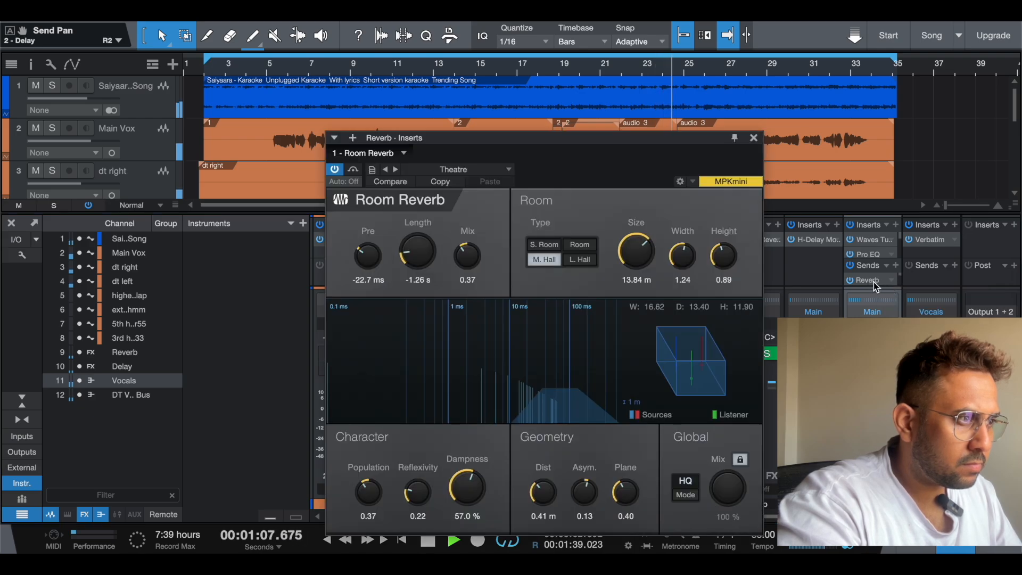
pyautogui.doubleClick(873, 283)
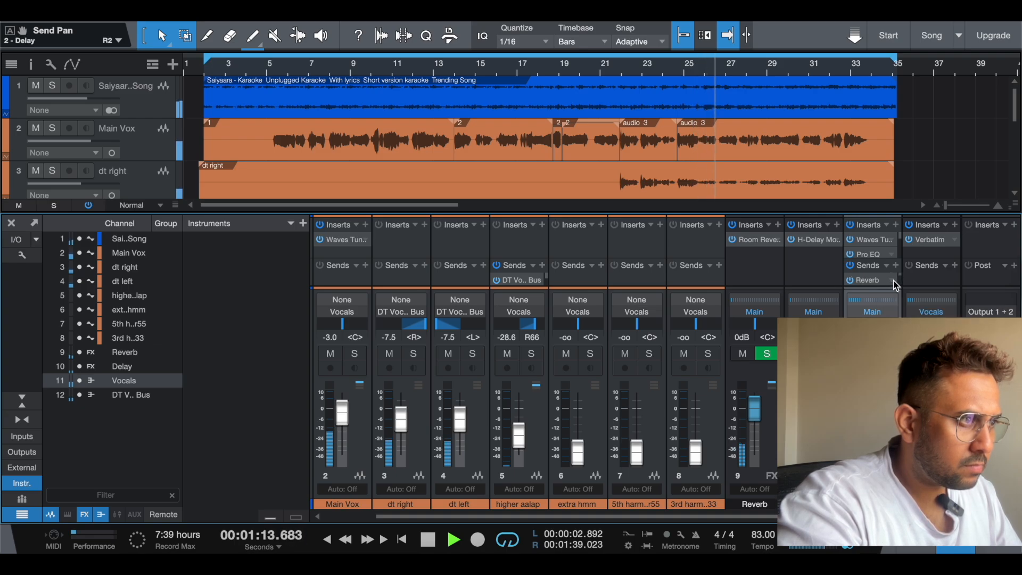
# Replay the mix from about bar 25 and lower the Reverb channel's volume to -1.8 dB.
pyautogui.click(687, 68)
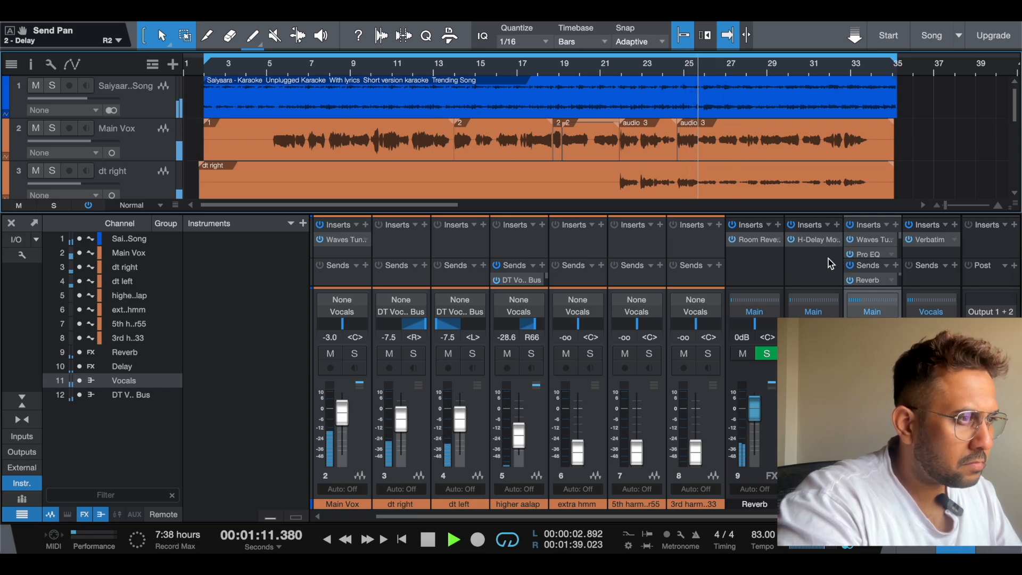
pyautogui.moveTo(756, 406); pyautogui.dragTo(756, 414)
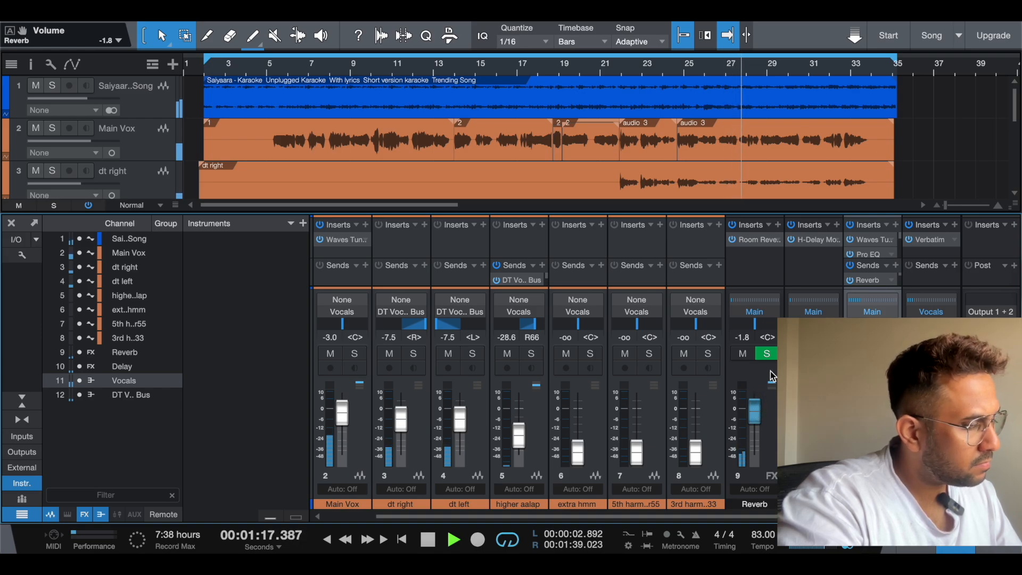
# Add a Pro EQ after Room Reverb on the Reverb channel and apply a low cut at 260 Hz.
pyautogui.click(780, 224)
pyautogui.write('pro')
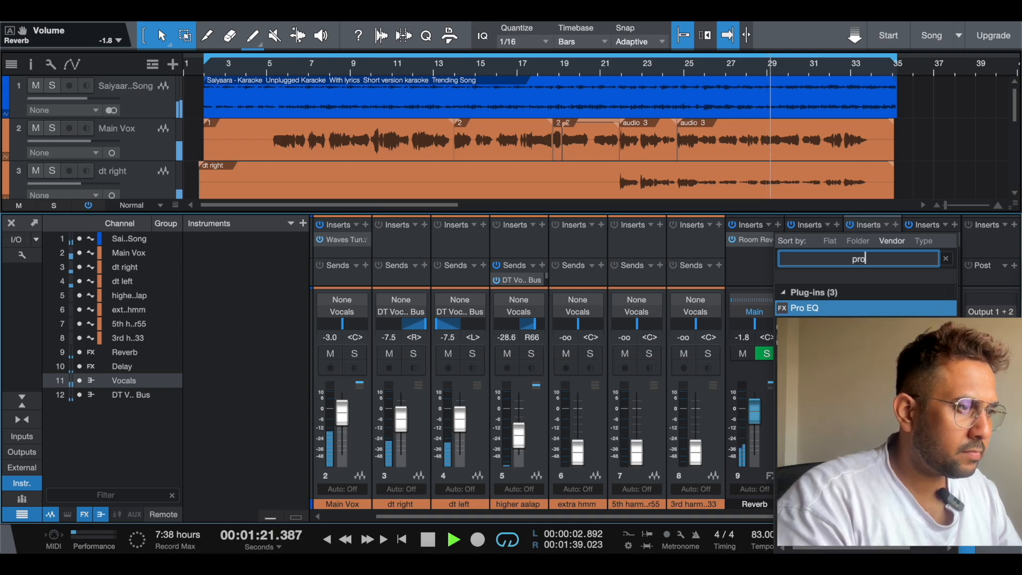
pyautogui.press('Return')
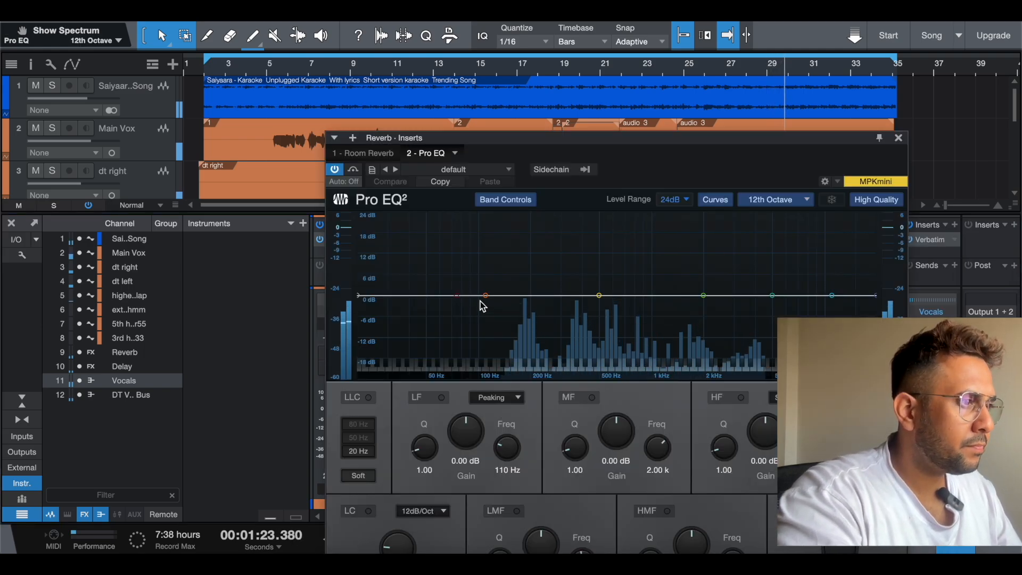
pyautogui.moveTo(457, 295); pyautogui.dragTo(525, 297)
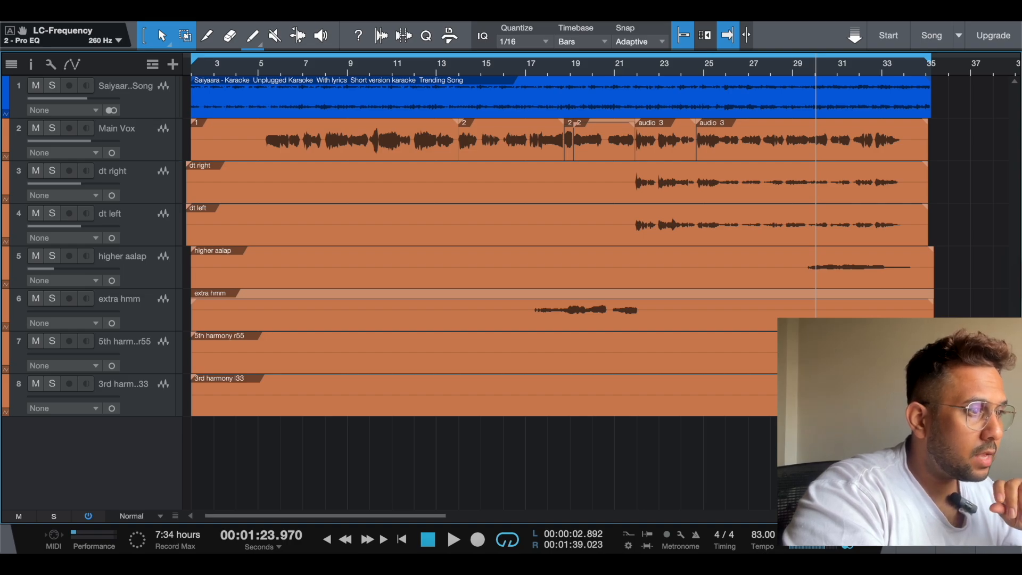
# Reopen the Reverb channel's Pro EQ, set the low cut to 276 Hz and the LF band to 0.20 dB at 127 Hz, and close it.
pyautogui.click(953, 549)
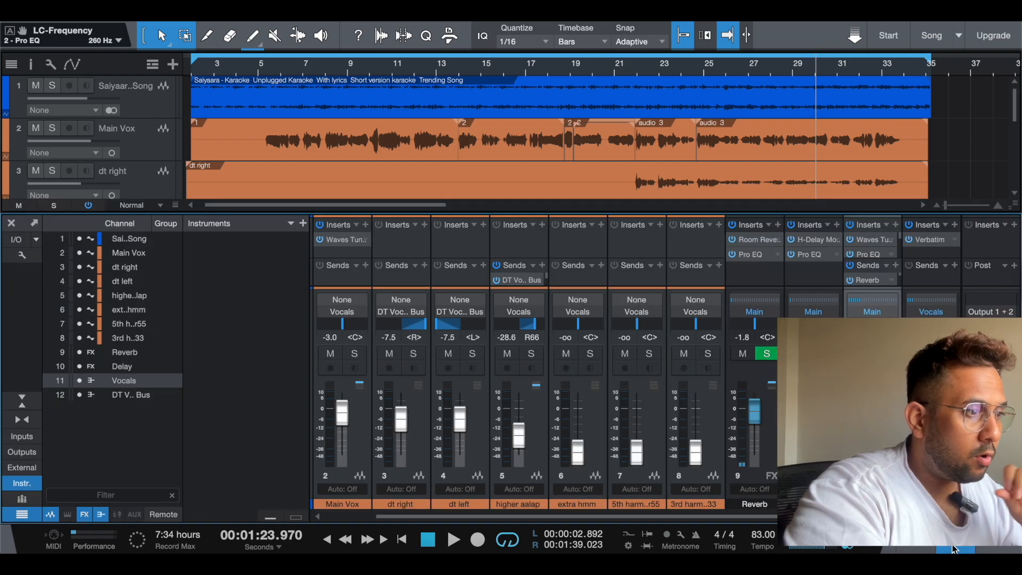
pyautogui.click(754, 259)
pyautogui.doubleClick(754, 259)
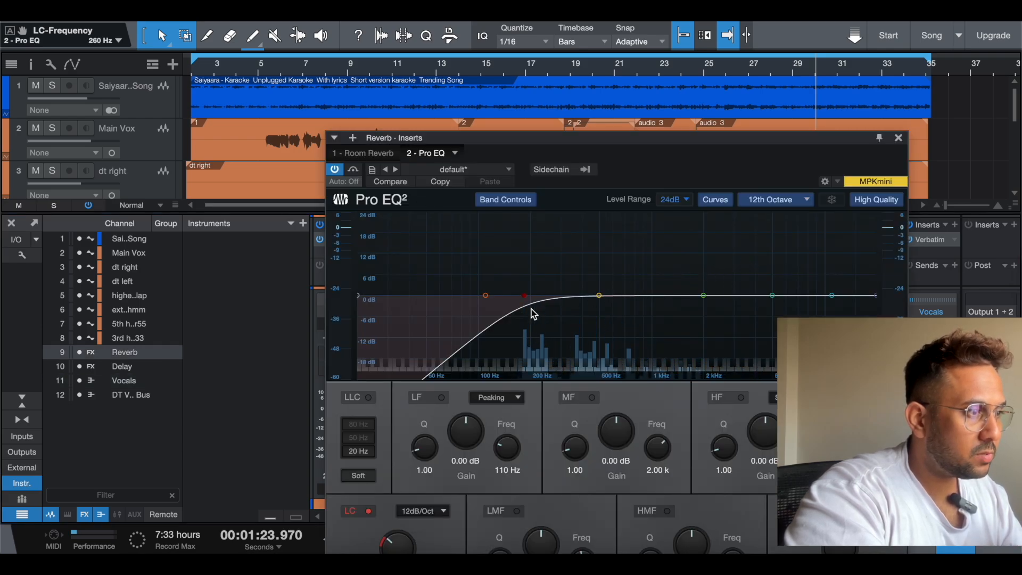
pyautogui.moveTo(486, 298); pyautogui.dragTo(557, 286)
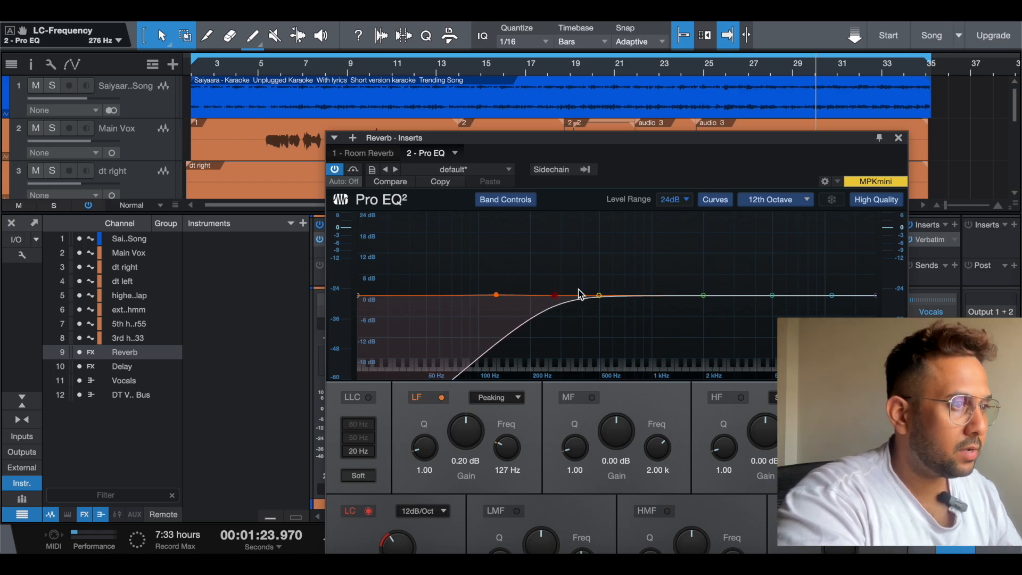
pyautogui.click(899, 137)
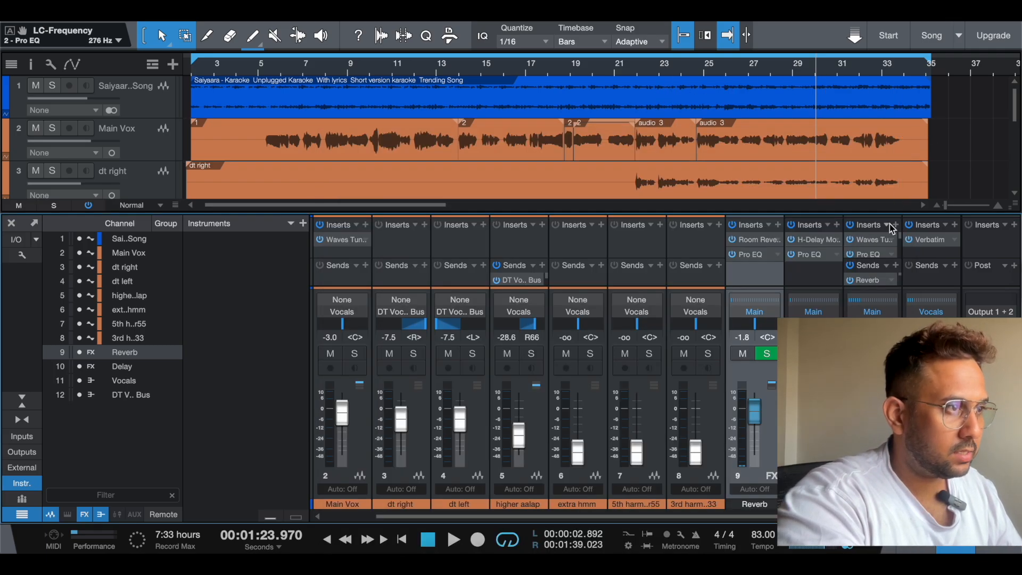
# Play the mix from about bar 23 and hide the mixer to view all tracks in the arrangement.
pyautogui.click(654, 77)
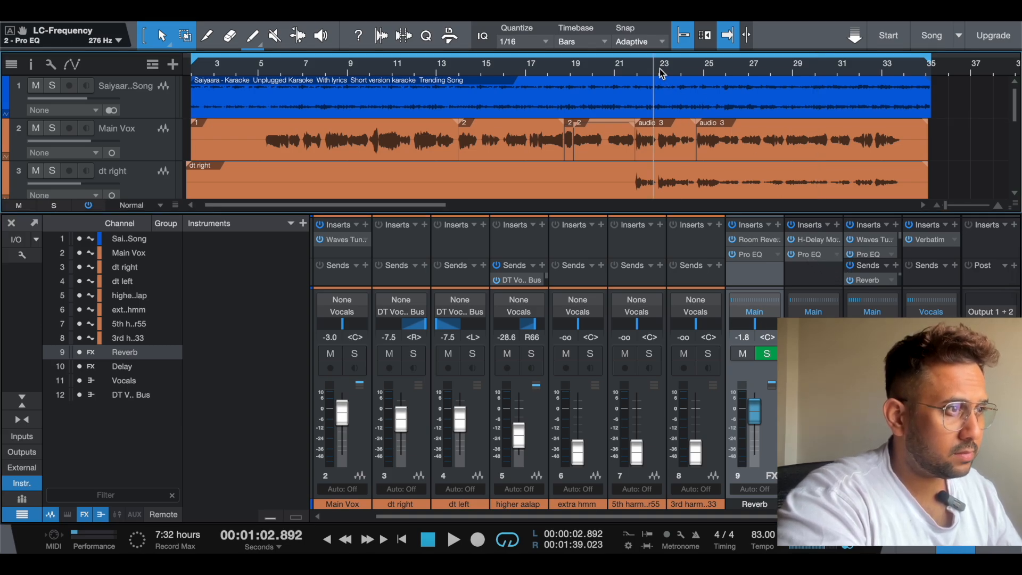
pyautogui.click(661, 78)
pyautogui.press('space')
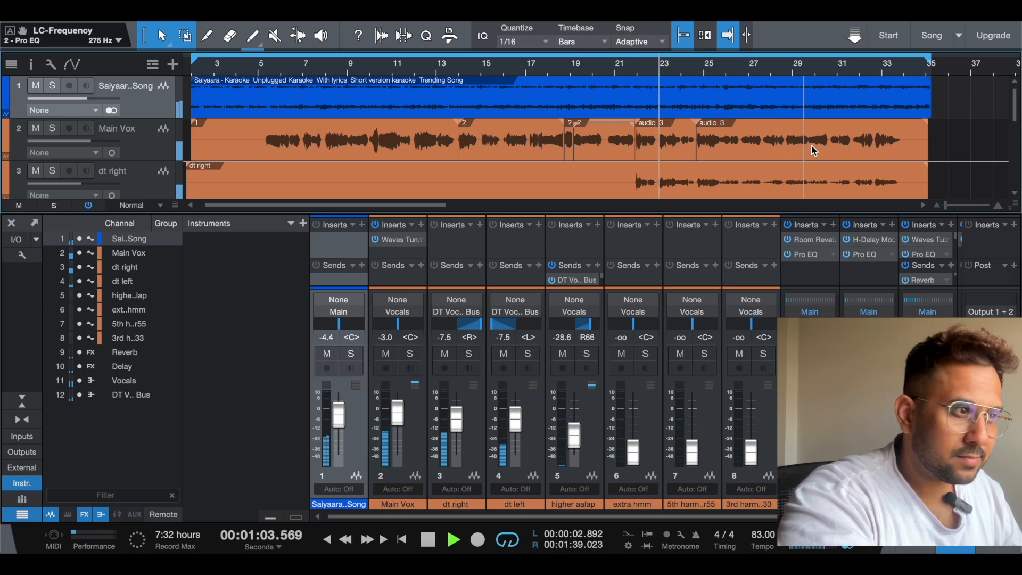
pyautogui.click(13, 225)
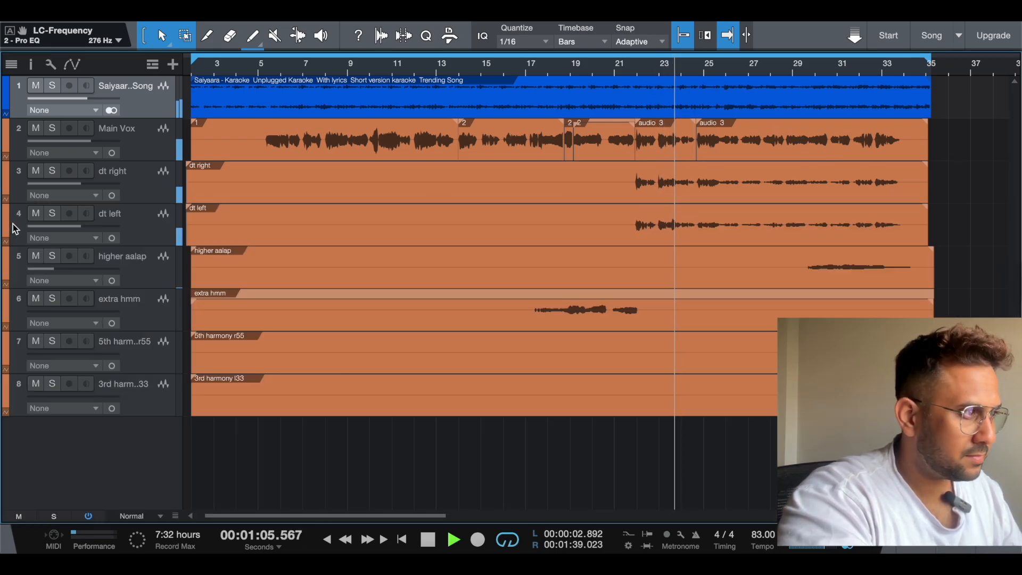